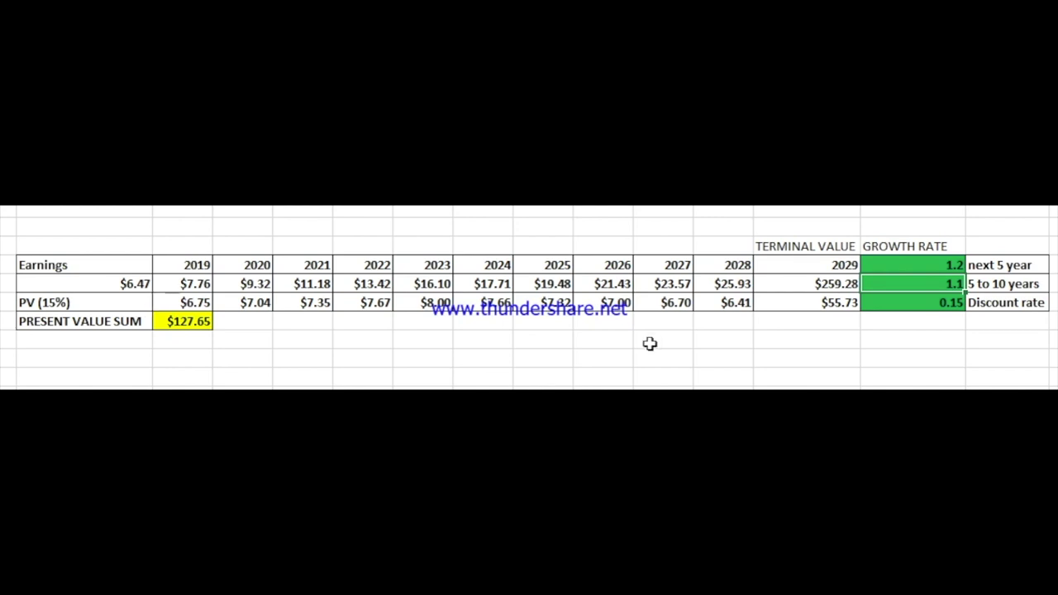
Step: Inspect the next 5 year growth rate, the 2029 terminal value, its present value and the present value sum
{"action": "left_click", "coordinate": [923, 265]}
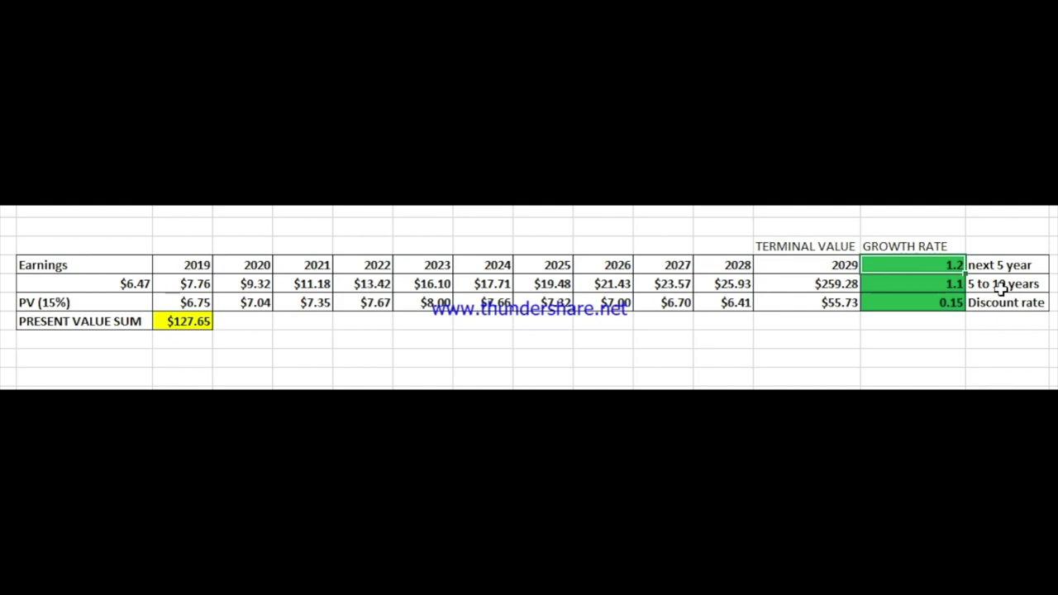
{"action": "left_click", "coordinate": [822, 283]}
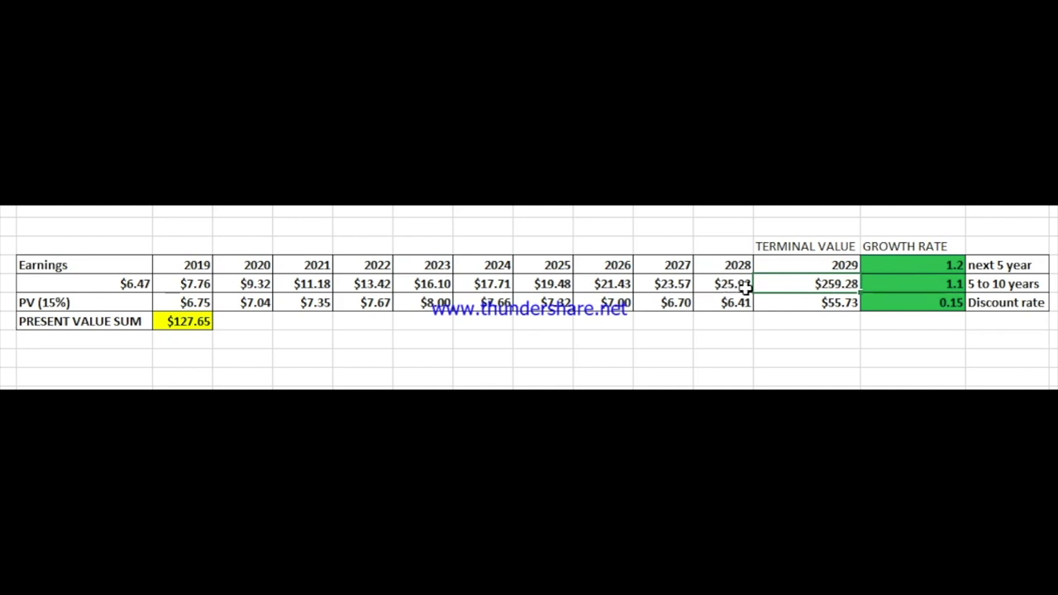
{"action": "left_click", "coordinate": [812, 301]}
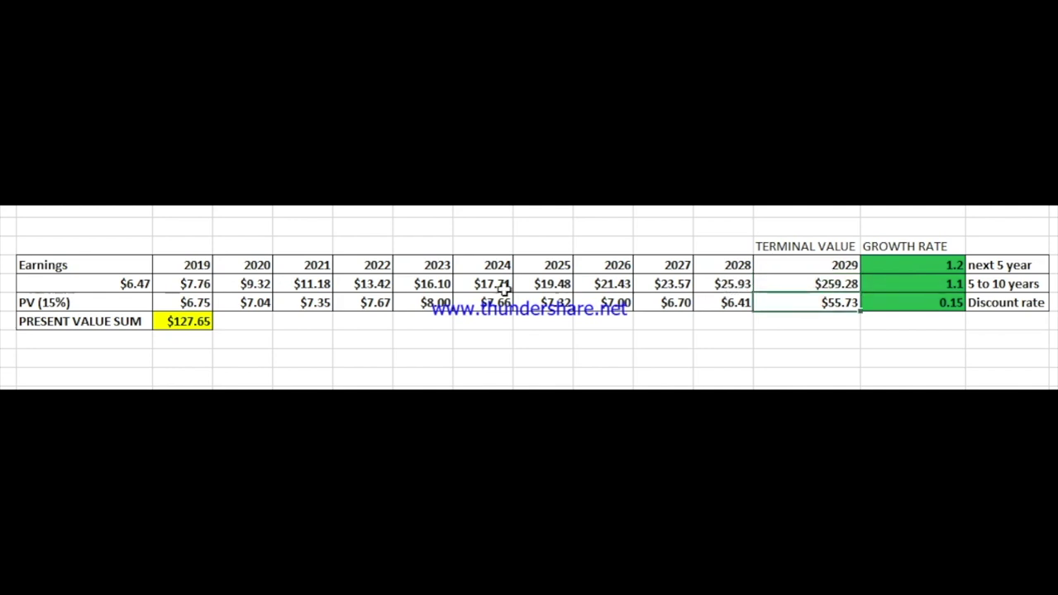
{"action": "left_click", "coordinate": [199, 316]}
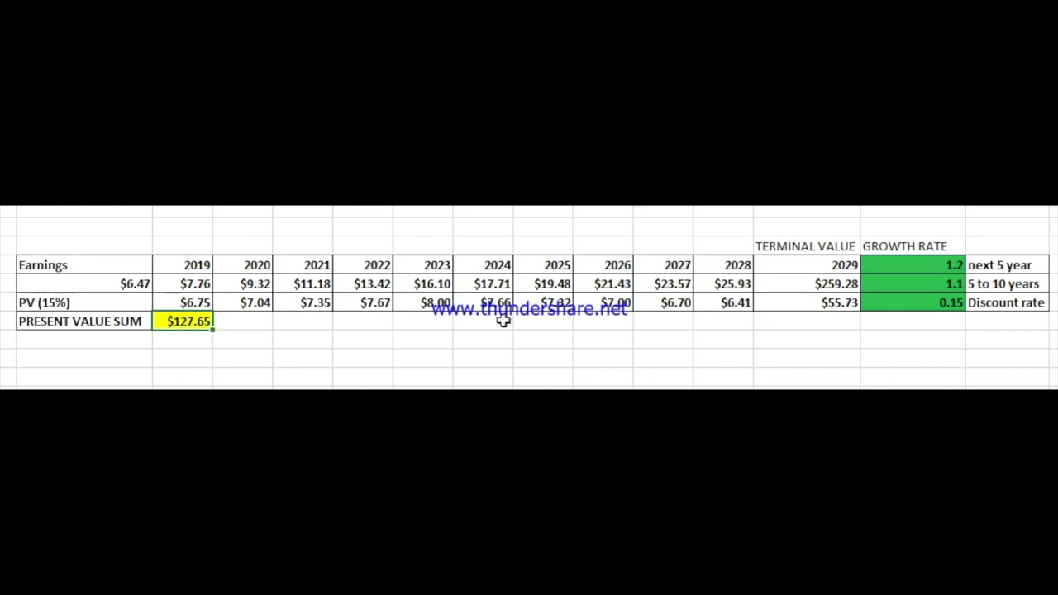
Step: Set the growth rate for the next 5 years to 1.3
{"action": "left_click_drag", "start_coordinate": [939, 265], "coordinate": [927, 302]}
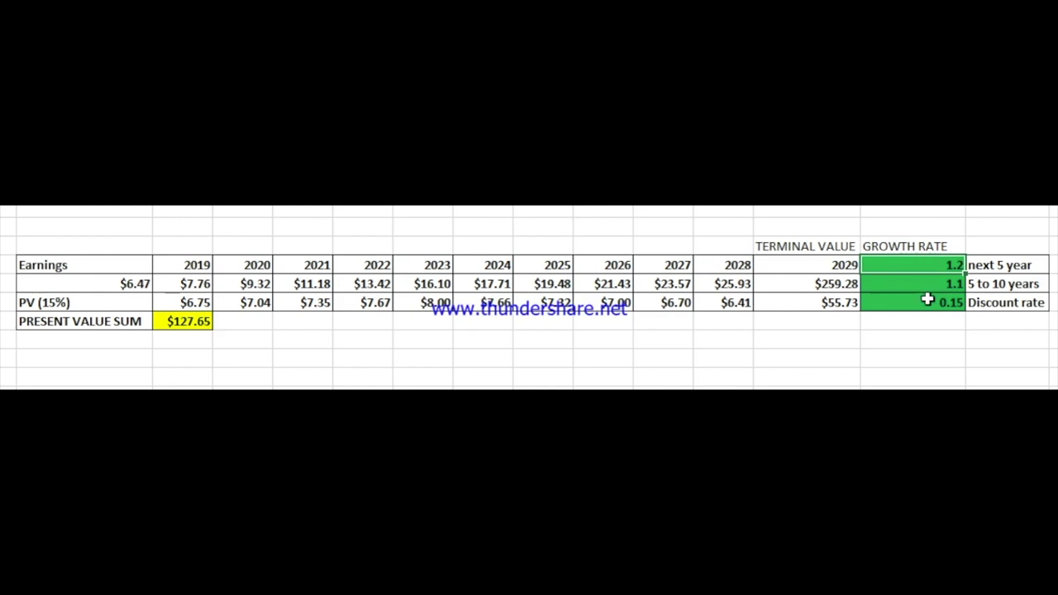
{"action": "type", "text": "1.3"}
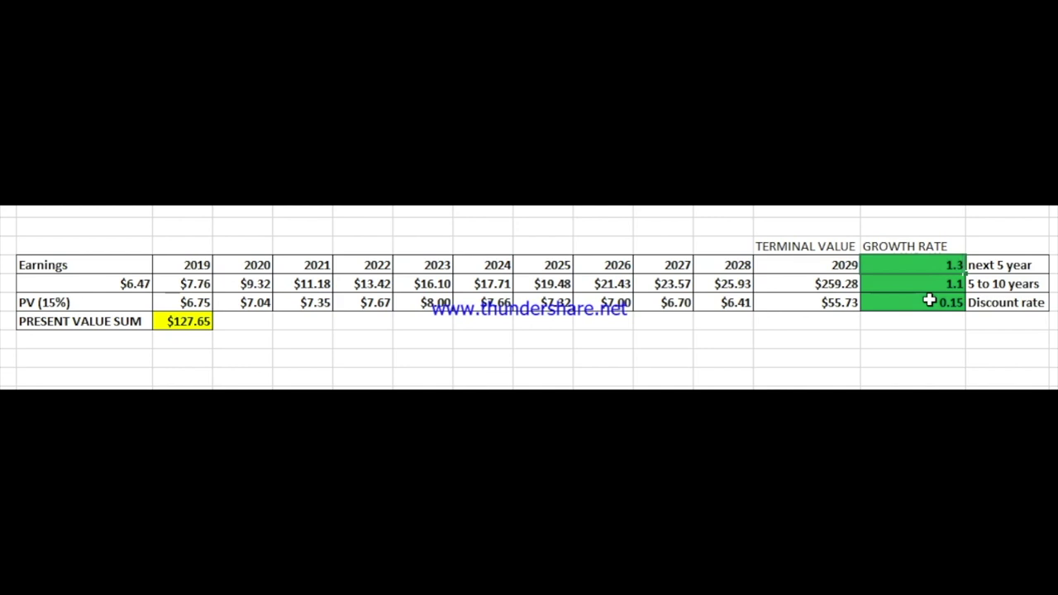
{"action": "key", "text": "Return"}
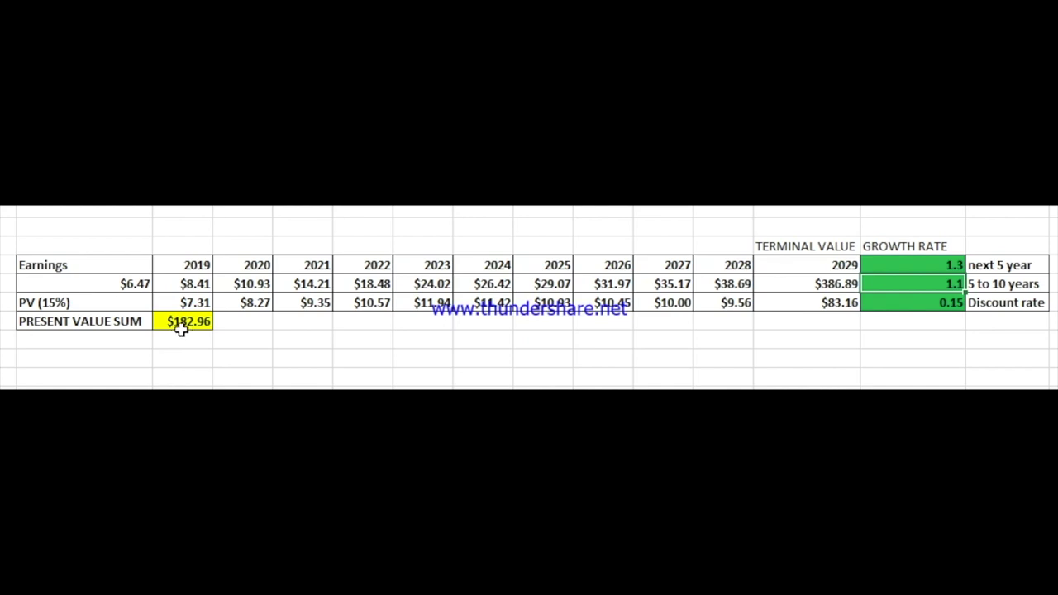
Step: Change the growth rate for the next 5 years back to 1.2
{"action": "double_click", "coordinate": [951, 265]}
{"action": "key", "text": "BackSpace"}
{"action": "key", "text": "BackSpace"}
{"action": "type", "text": ".2"}
{"action": "key", "text": "Return"}
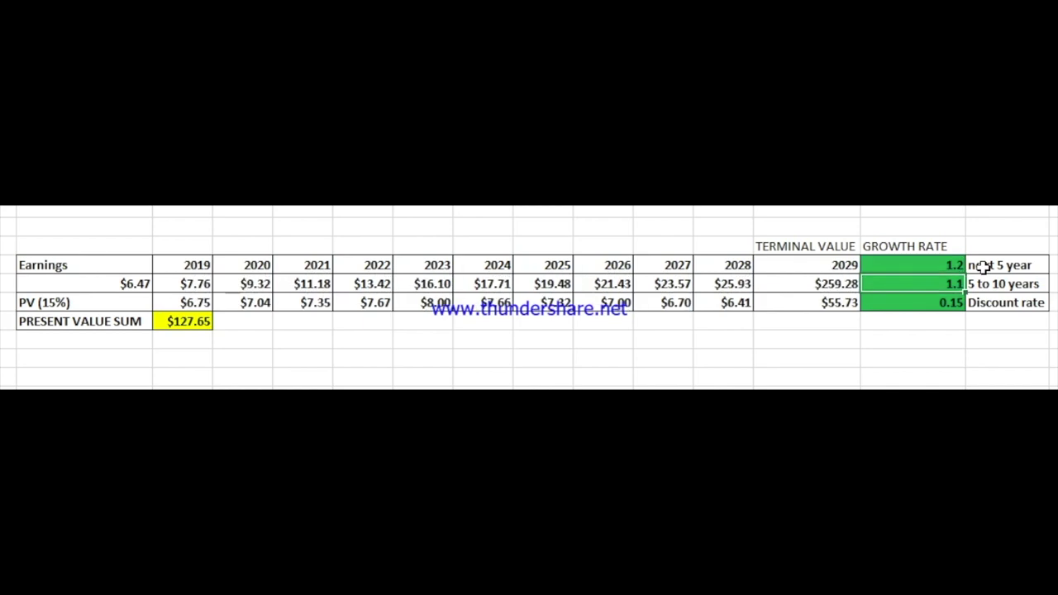
Step: Set the growth rates to 1.3 for the next 5 years and 1.2 for years 5 to 10
{"action": "key", "text": "Up"}
{"action": "type", "text": "1.3"}
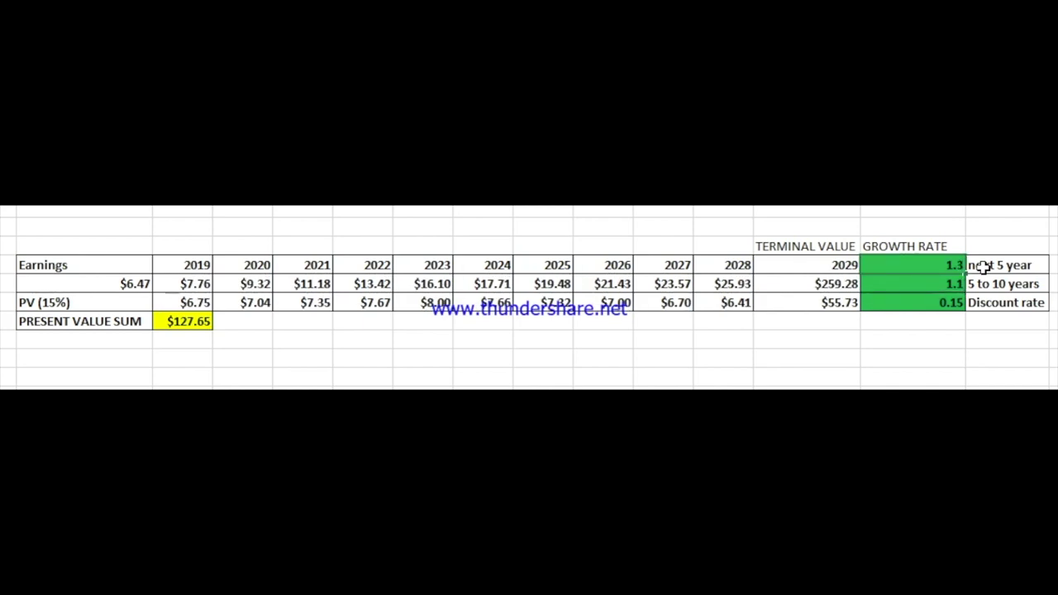
{"action": "key", "text": "Return"}
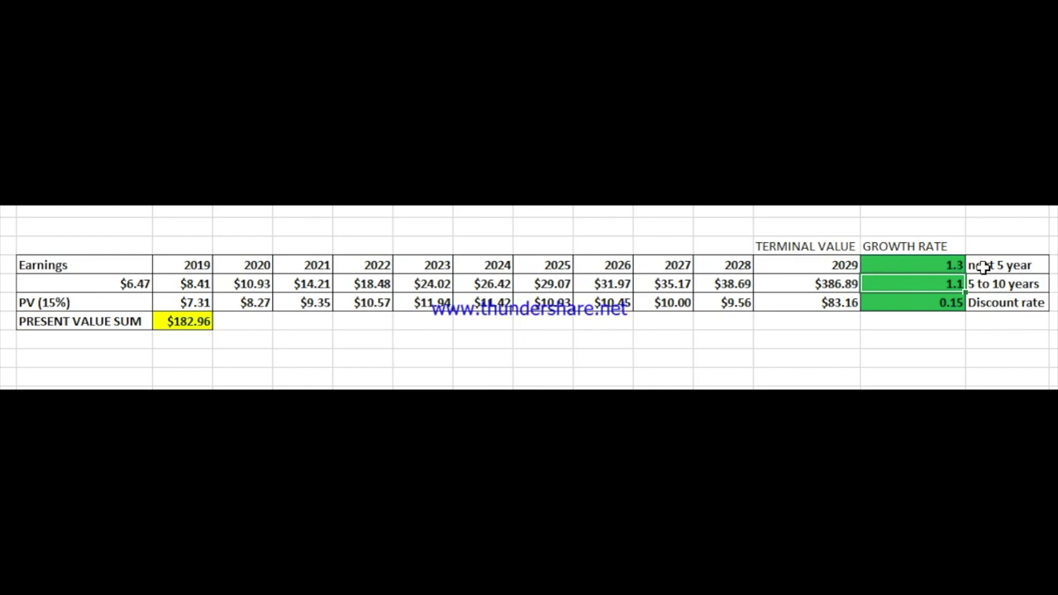
{"action": "type", "text": "1.2"}
{"action": "key", "text": "Return"}
{"action": "key", "text": "Return"}
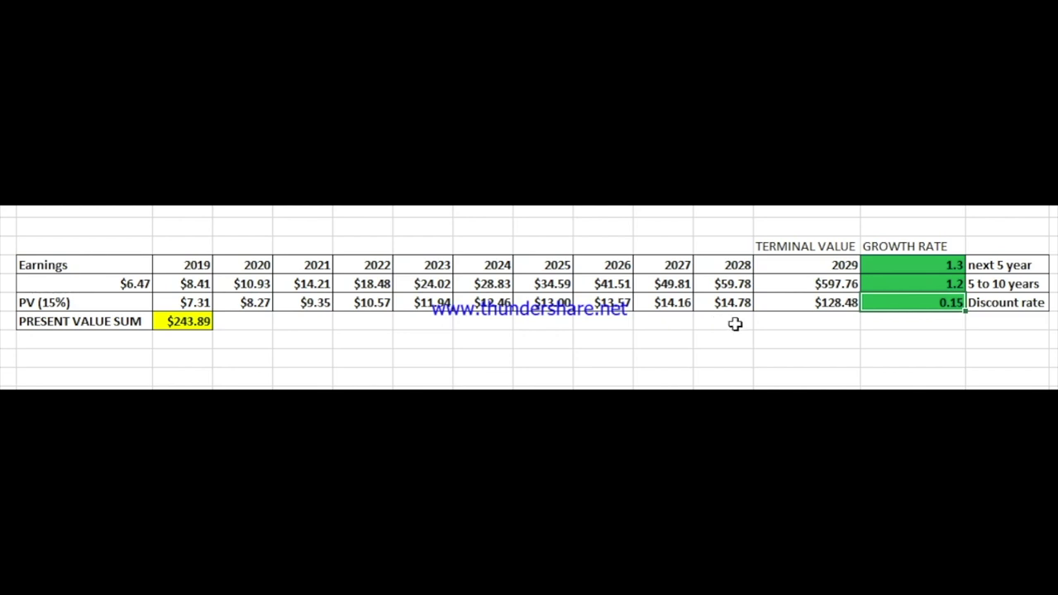
Step: Set the 5 to 10 years growth rate to 1.1 and the next 5 year growth rate to 1.15
{"action": "left_click_drag", "start_coordinate": [885, 300], "coordinate": [920, 285]}
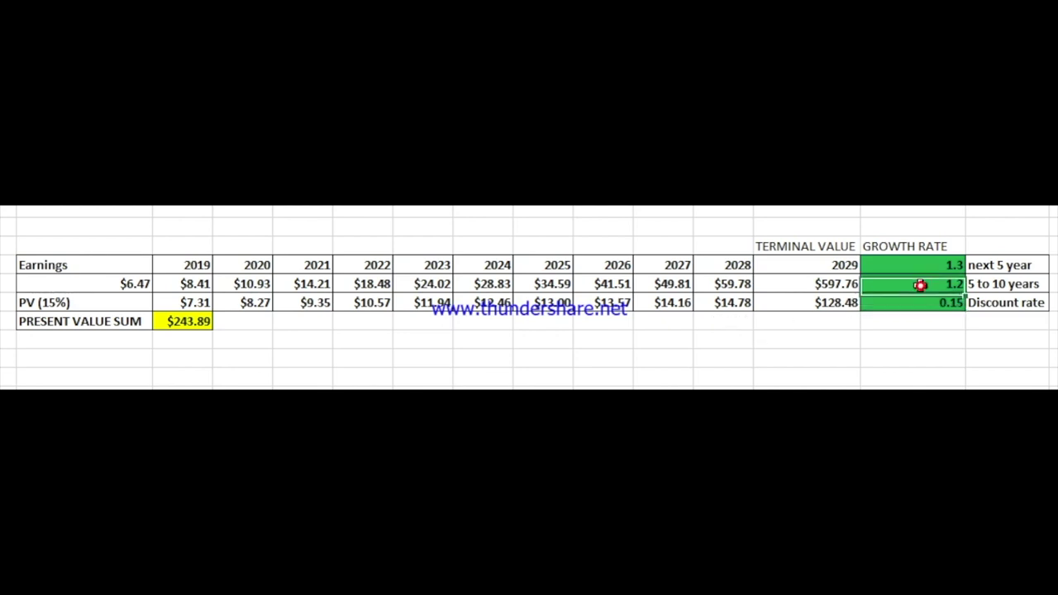
{"action": "type", "text": "1.1"}
{"action": "key", "text": "Return"}
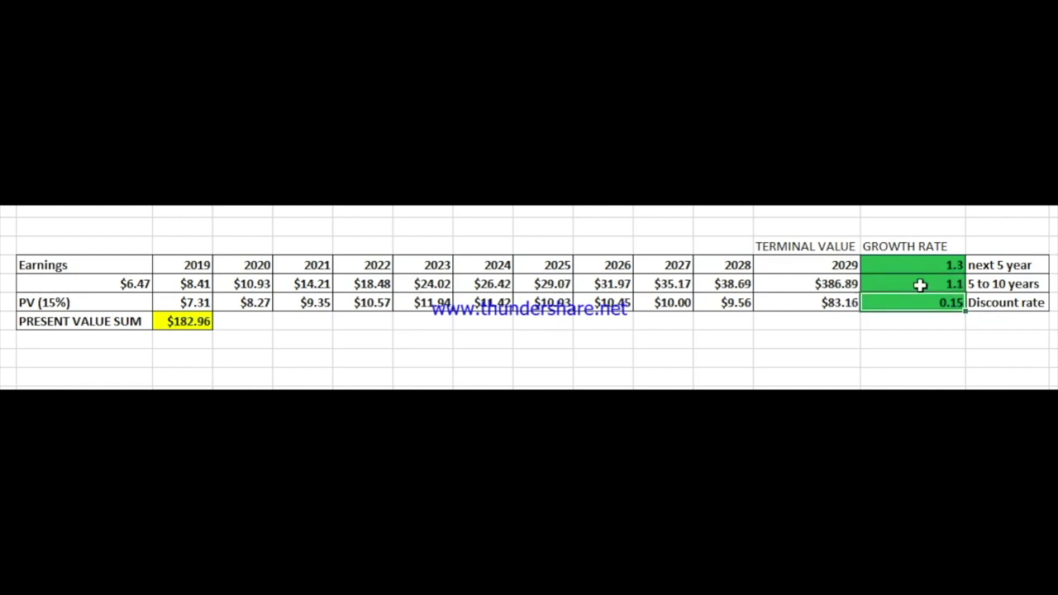
{"action": "left_click", "coordinate": [926, 265]}
{"action": "double_click", "coordinate": [926, 264]}
{"action": "key", "text": "BackSpace"}
{"action": "type", "text": "15"}
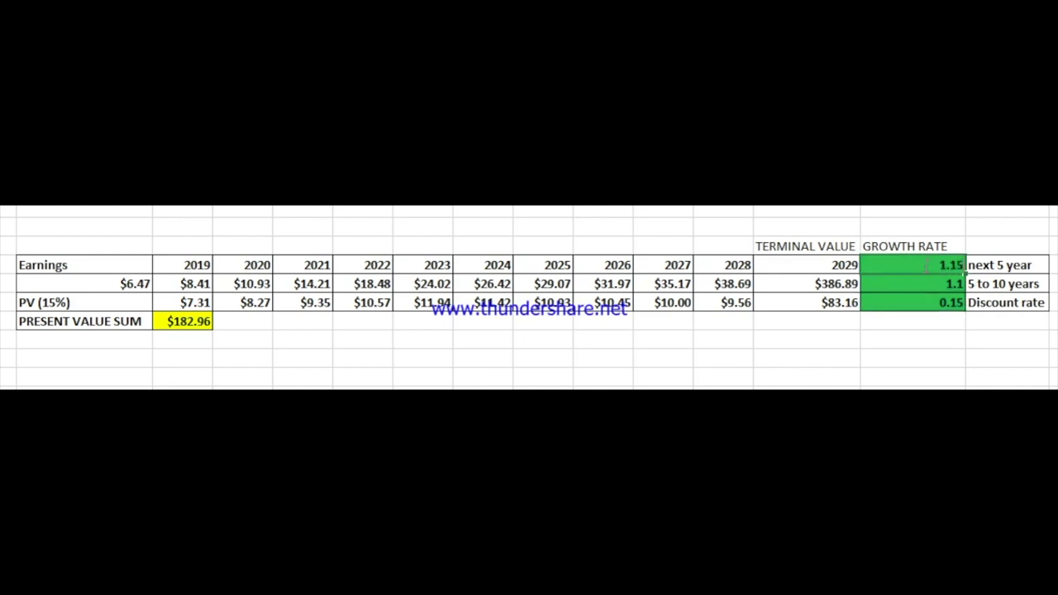
{"action": "key", "text": "Return"}
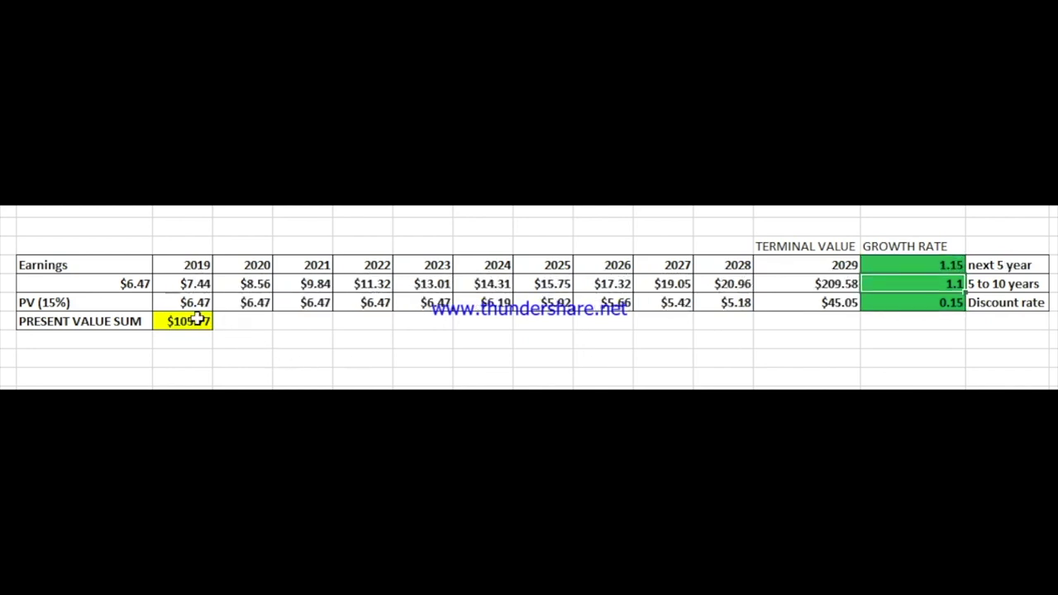
Step: Set the next 5 year growth rate to 1.4 and the discount rate to 0.1
{"action": "left_click", "coordinate": [912, 263]}
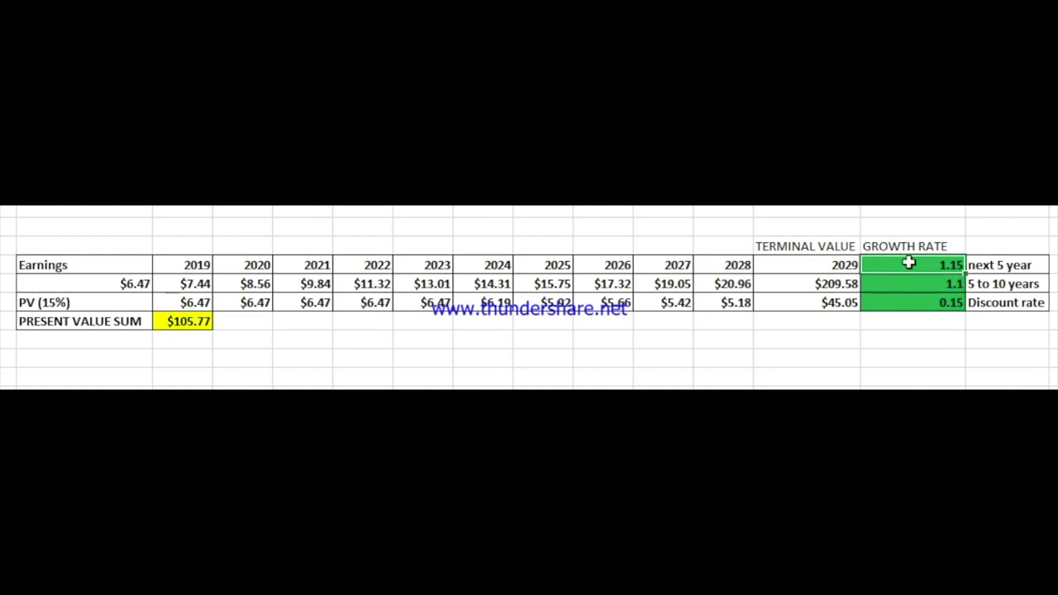
{"action": "type", "text": "1.4"}
{"action": "key", "text": "Return"}
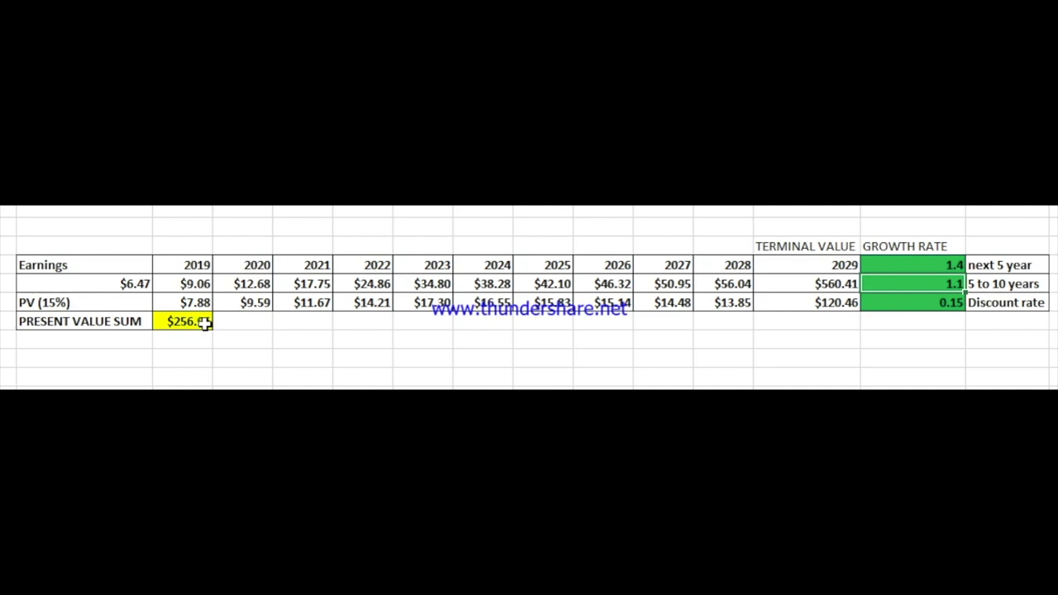
{"action": "left_click", "coordinate": [908, 306]}
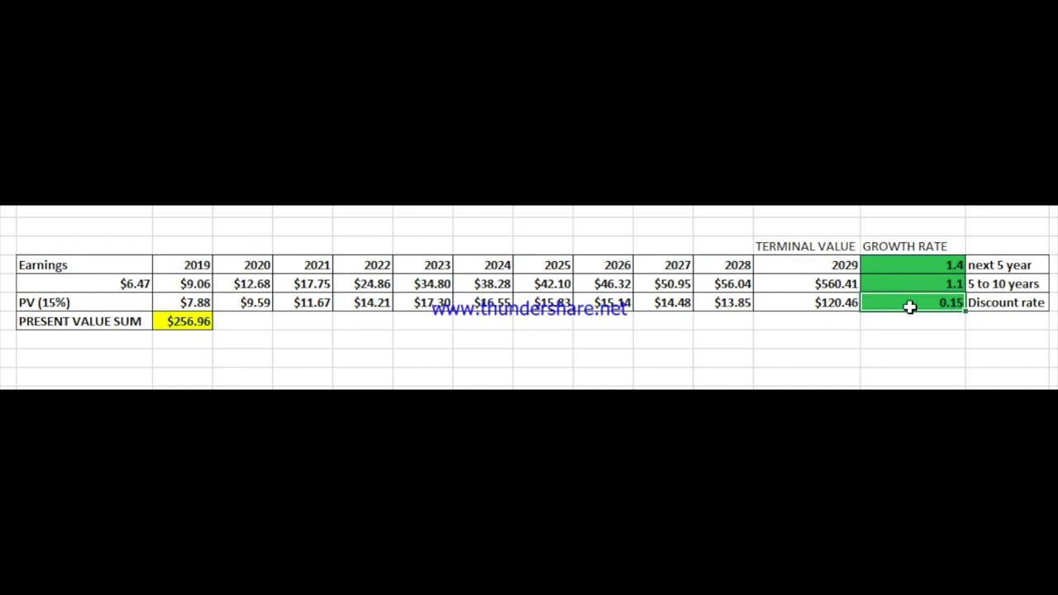
{"action": "type", "text": "0.1"}
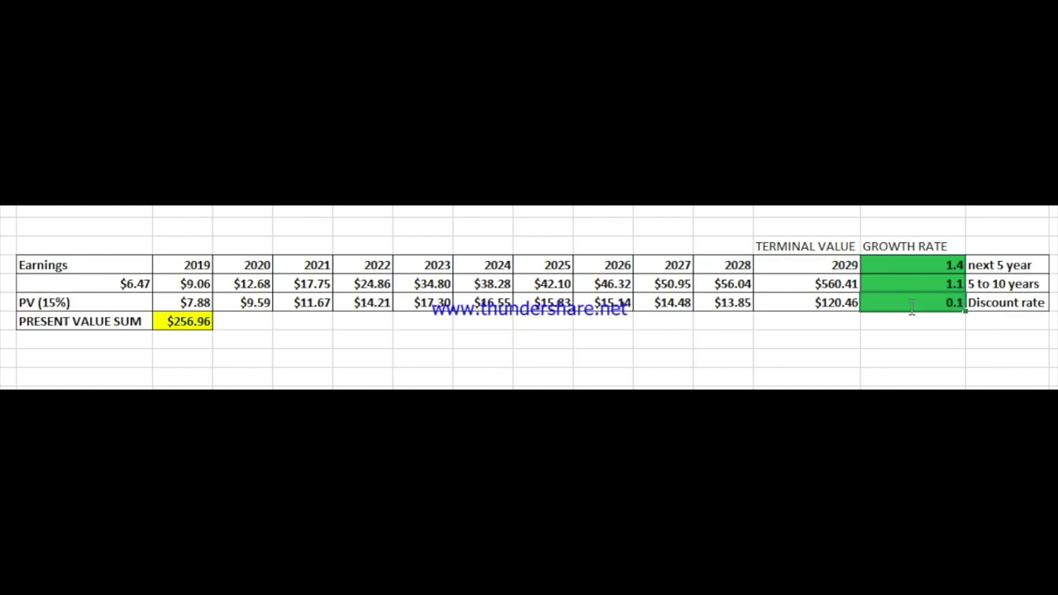
{"action": "key", "text": "Return"}
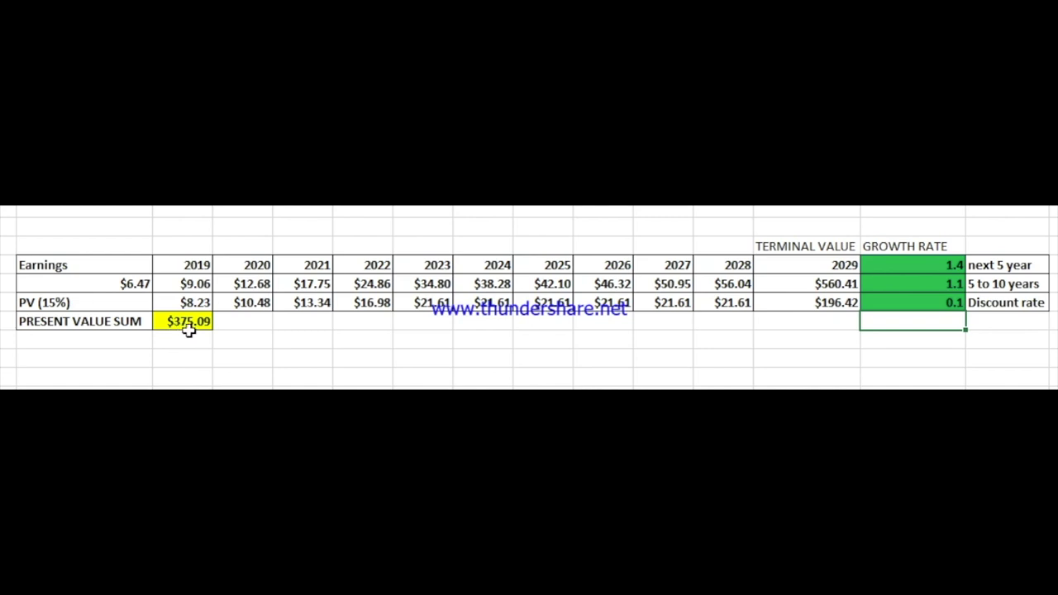
Step: Try next 5 year growth rates of 1.35, 1.3 and 1.2 in turn
{"action": "left_click", "coordinate": [936, 270]}
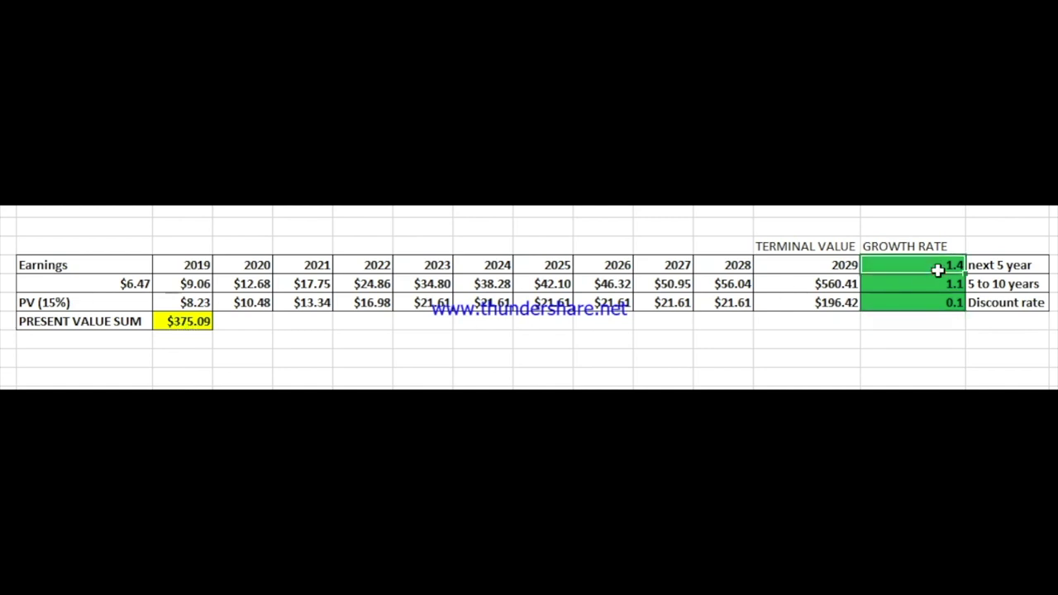
{"action": "type", "text": "1.35"}
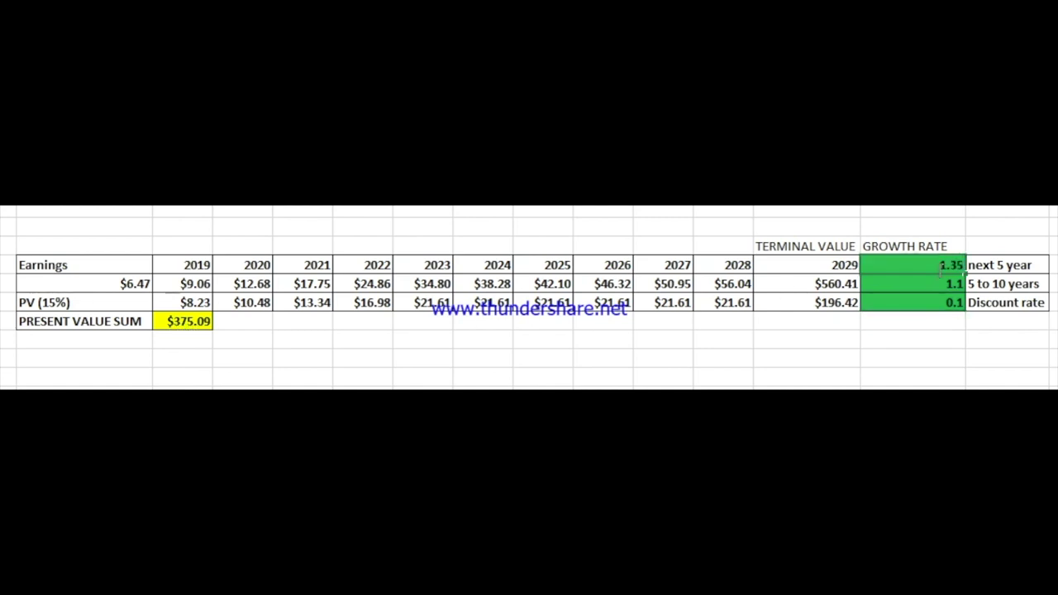
{"action": "key", "text": "Return"}
{"action": "left_click", "coordinate": [906, 257]}
{"action": "type", "text": "1.3"}
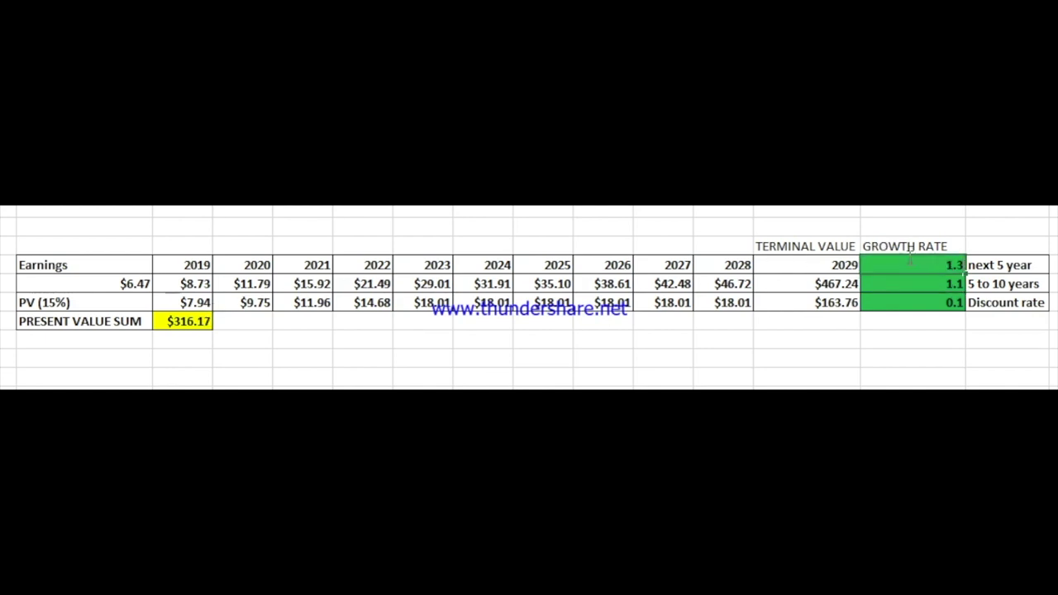
{"action": "key", "text": "Return"}
{"action": "left_click", "coordinate": [931, 266]}
{"action": "type", "text": "1.2"}
{"action": "key", "text": "Return"}
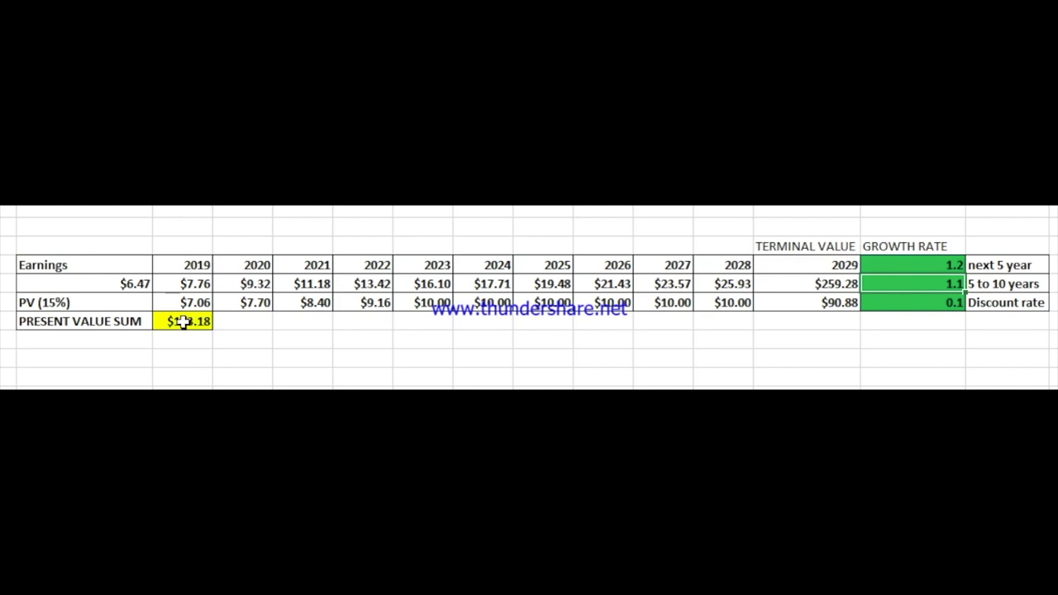
Step: Check the discount rate and present value sum, and set the next 5 year growth rate to 1.3
{"action": "left_click", "coordinate": [922, 303]}
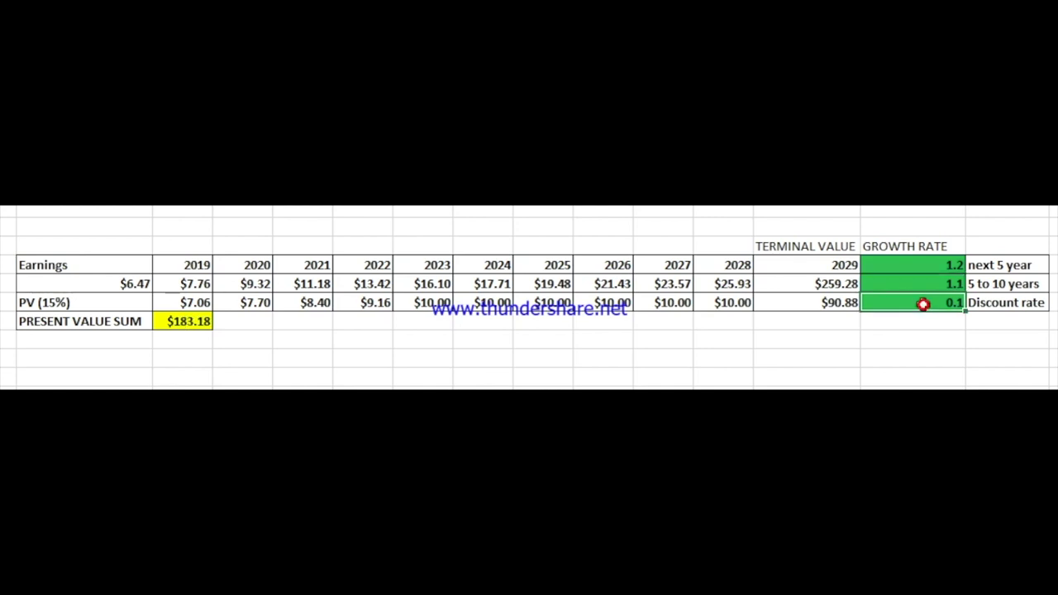
{"action": "left_click", "coordinate": [204, 322]}
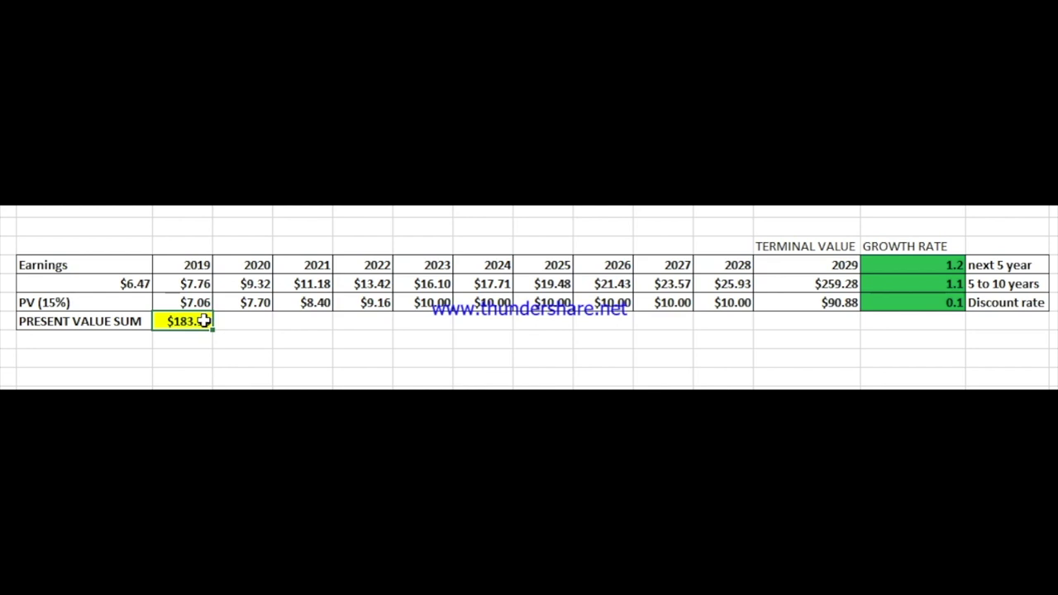
{"action": "left_click", "coordinate": [924, 266]}
{"action": "double_click", "coordinate": [924, 266]}
{"action": "key", "text": "BackSpace"}
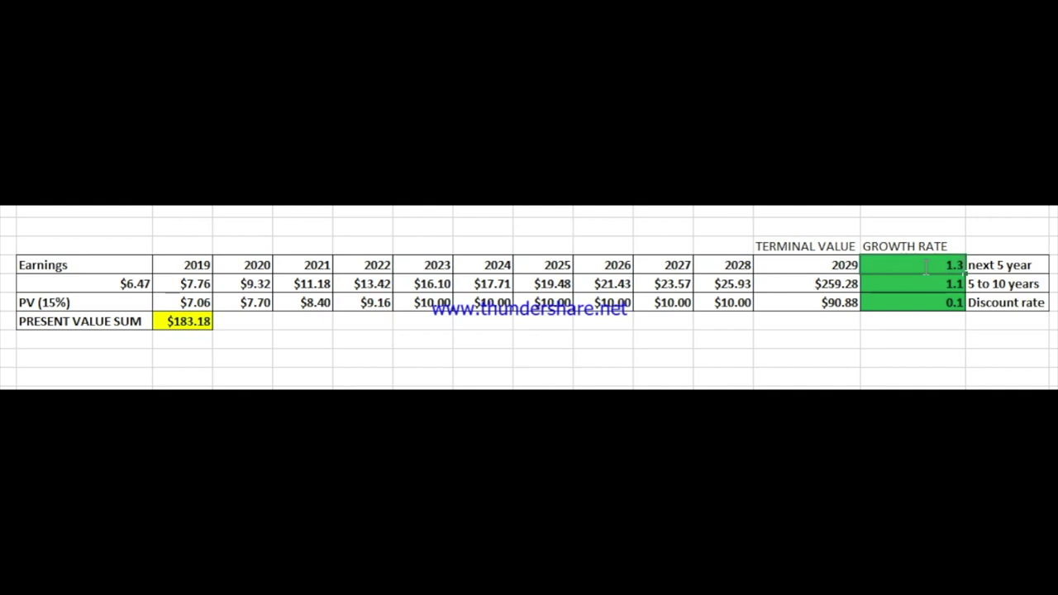
{"action": "type", "text": "3"}
{"action": "key", "text": "Return"}
Step: Set growth to 1.4 for the next 5 years and 1.2 for years 5 to 10, and select the present value sum
{"action": "left_click", "coordinate": [923, 266]}
{"action": "double_click", "coordinate": [923, 266]}
{"action": "key", "text": "BackSpace"}
{"action": "type", "text": "4"}
{"action": "key", "text": "Return"}
{"action": "type", "text": "1.2"}
{"action": "key", "text": "Return"}
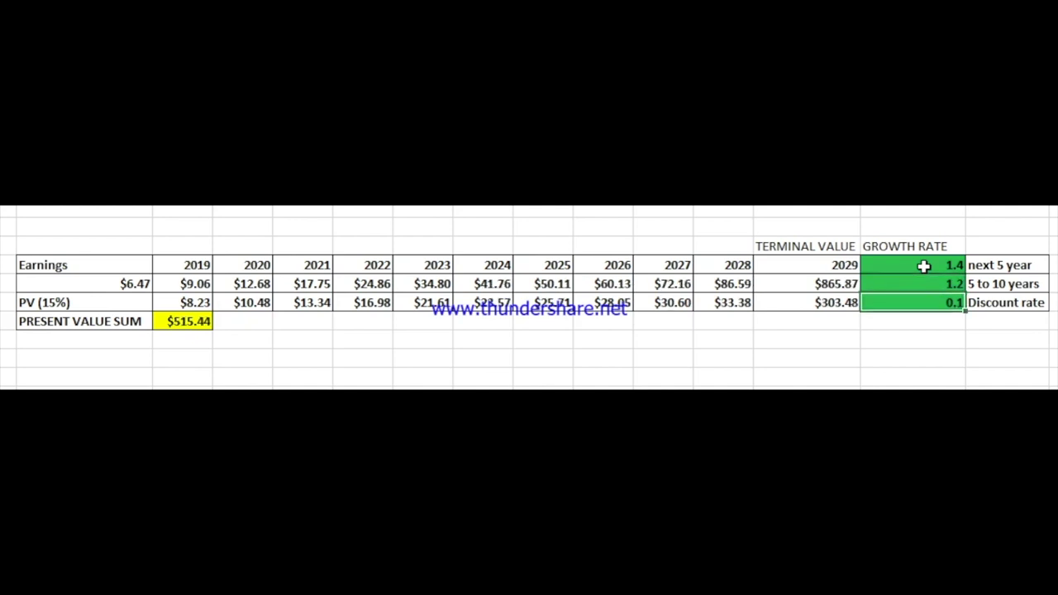
{"action": "left_click", "coordinate": [188, 322]}
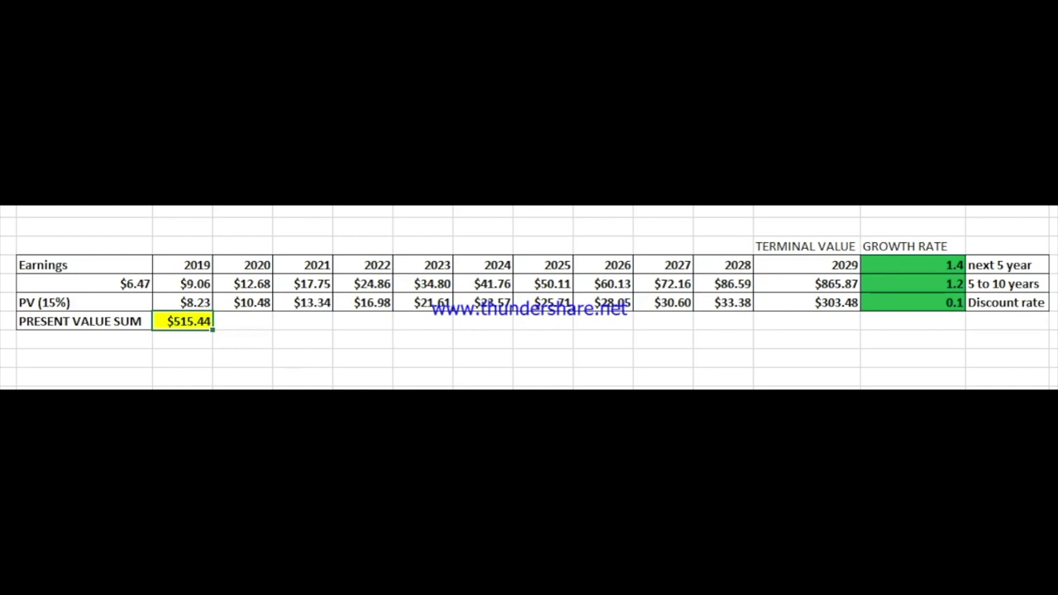